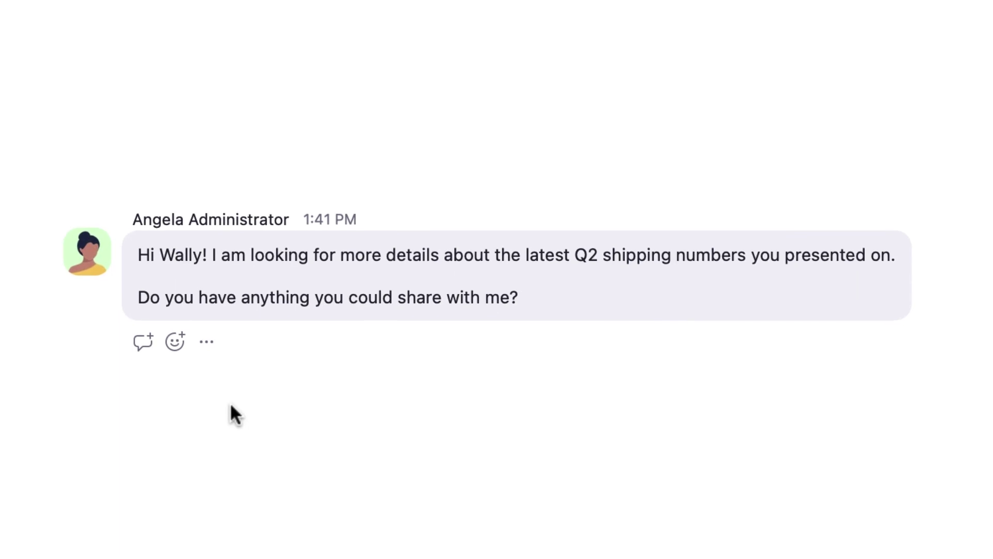
# Step: Start a threaded reply 'Of course! Here are the Q2 Shipping Metrics.' with 'Of course' in bold
pyautogui.click(144, 355)
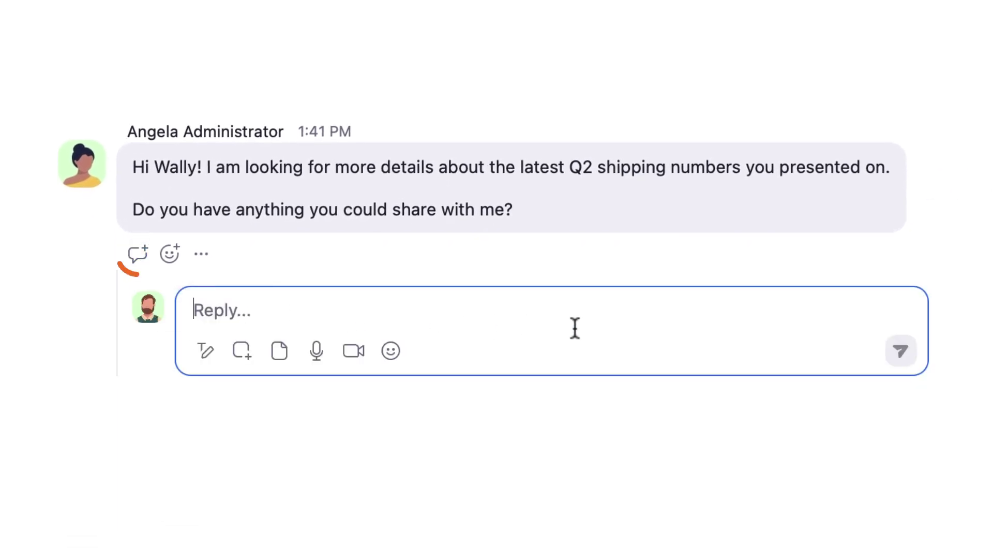
pyautogui.write('Of course!')
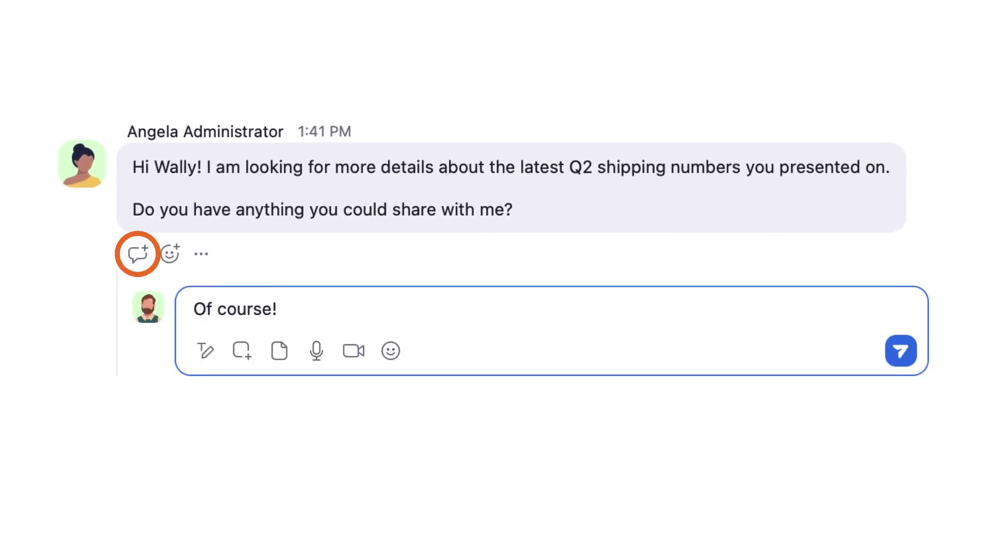
pyautogui.write(' Here are the Q2 Shipping Metrics.')
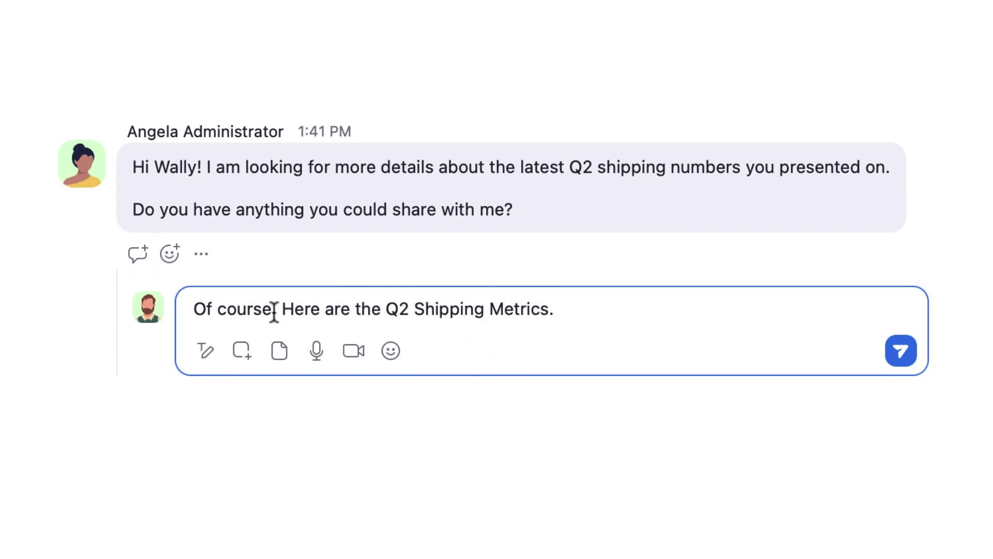
pyautogui.moveTo(273, 309); pyautogui.dragTo(194, 309)
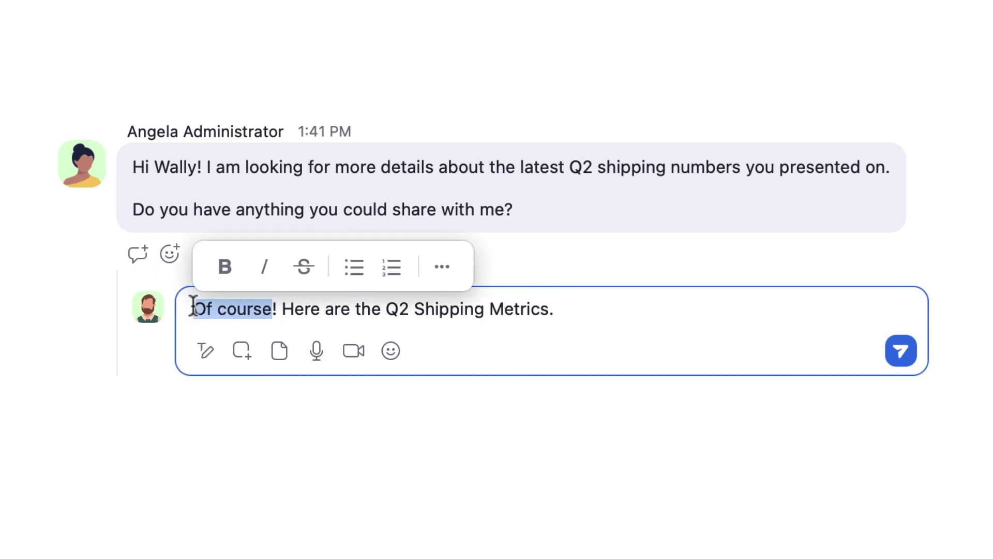
pyautogui.click(220, 274)
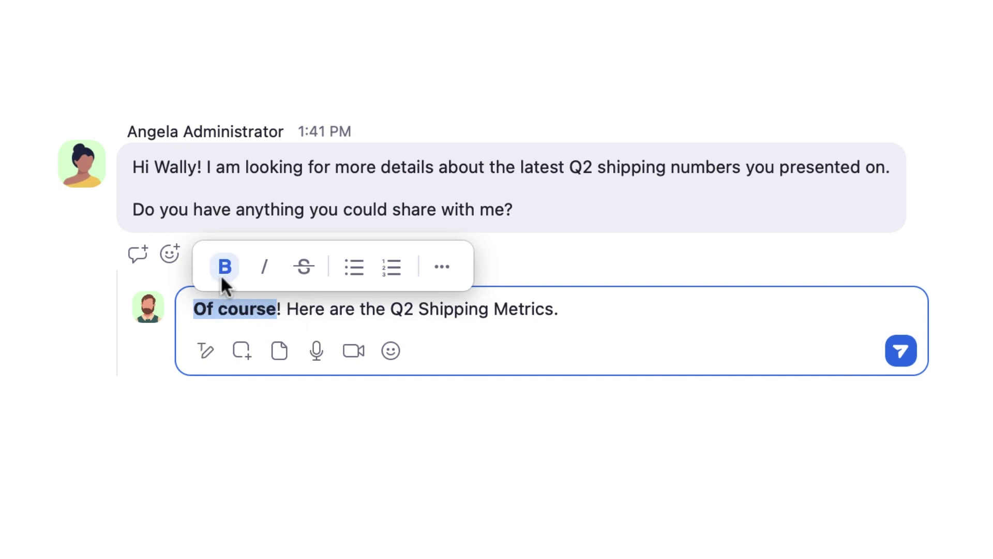
# Step: Link 'Q2 Shipping Metrics' to the pasted URL, add 'Aren't these results awesom!' and send
pyautogui.click(206, 350)
pyautogui.moveTo(391, 352); pyautogui.dragTo(552, 351)
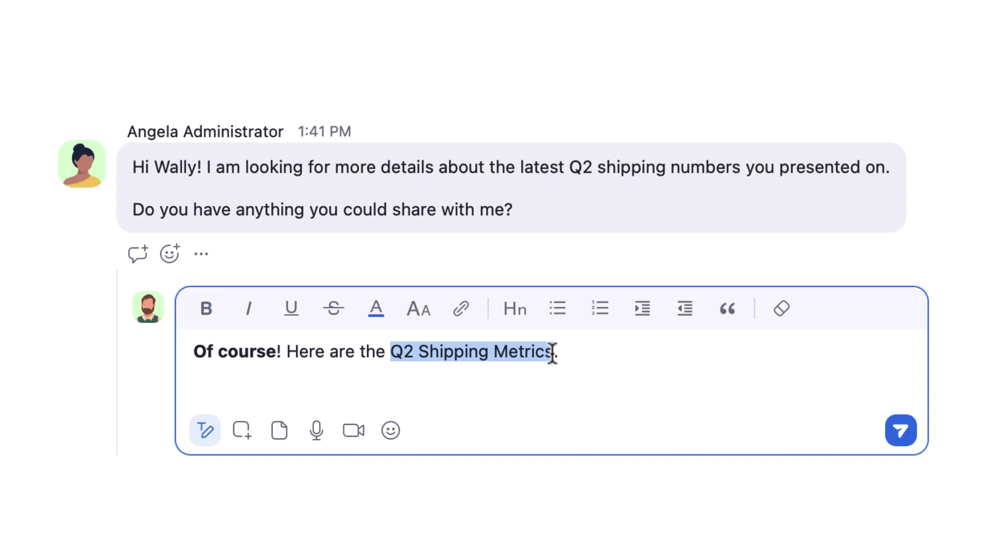
pyautogui.click(461, 309)
pyautogui.press('super+v')
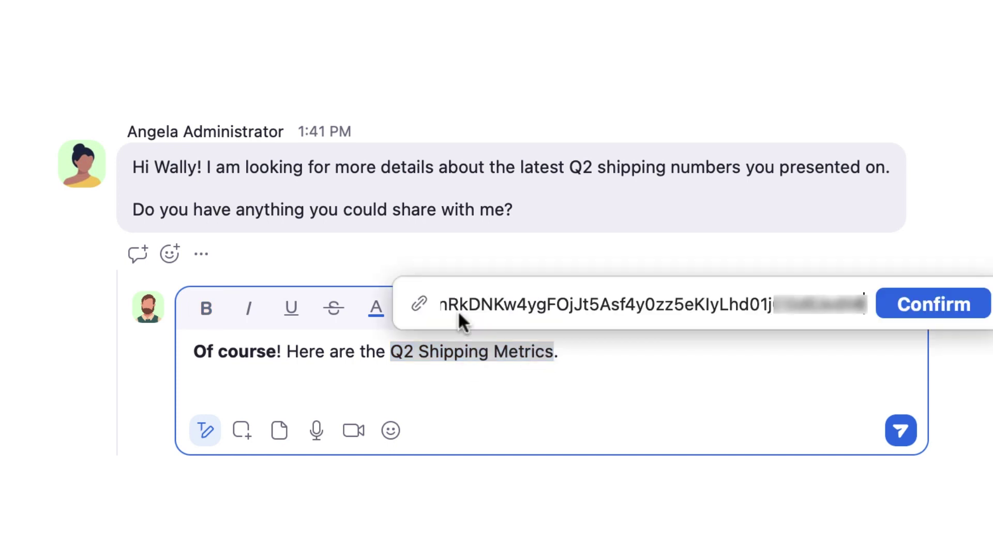
pyautogui.click(933, 308)
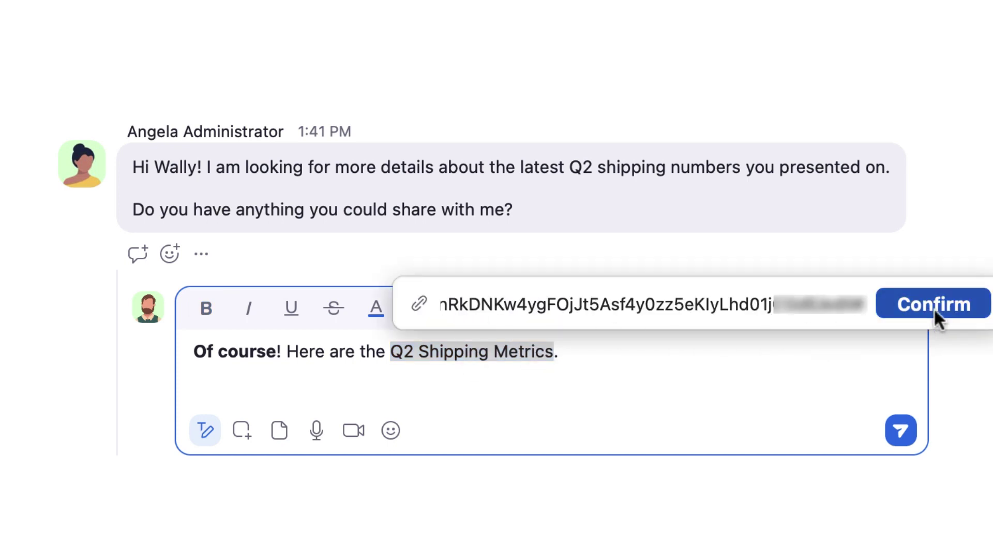
pyautogui.write("Aren't these results awesom!")
pyautogui.press('Return')
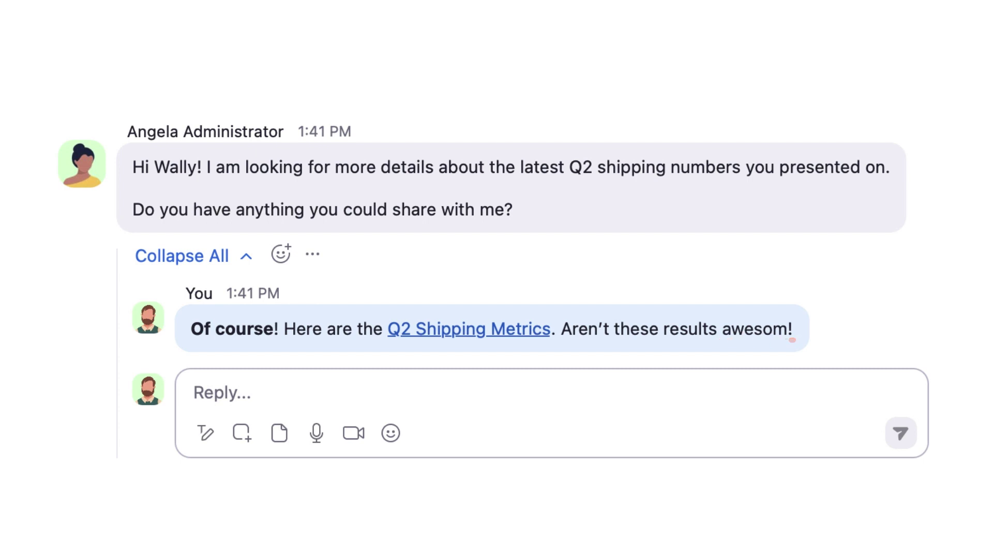
# Step: Send '*Awesome. Spelling is tricky.' as another reply in the thread
pyautogui.click(222, 392)
pyautogui.write('*Awesome. Spelling is tricky.')
pyautogui.press('Return')
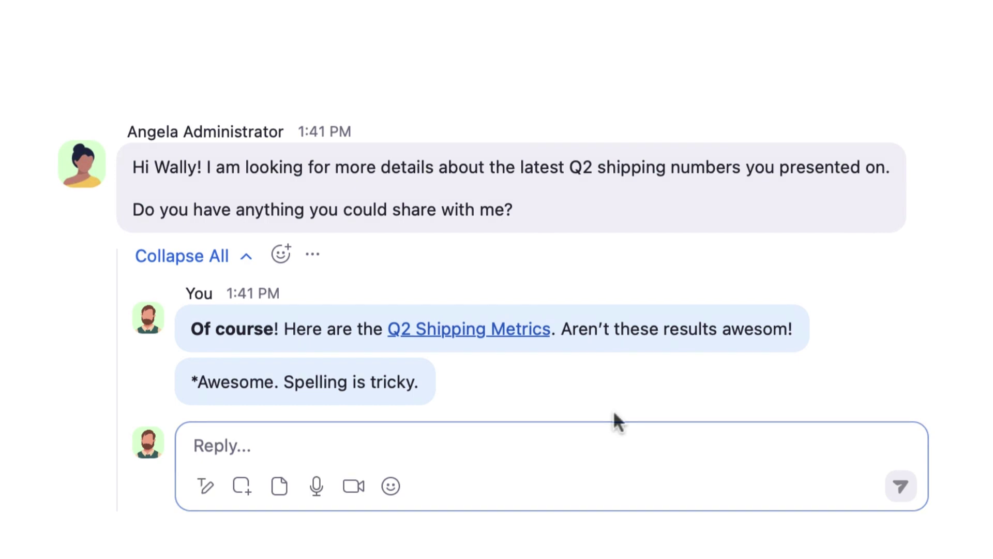
# Step: Choose Delete from the correction message's more-actions menu
pyautogui.moveTo(548, 300)
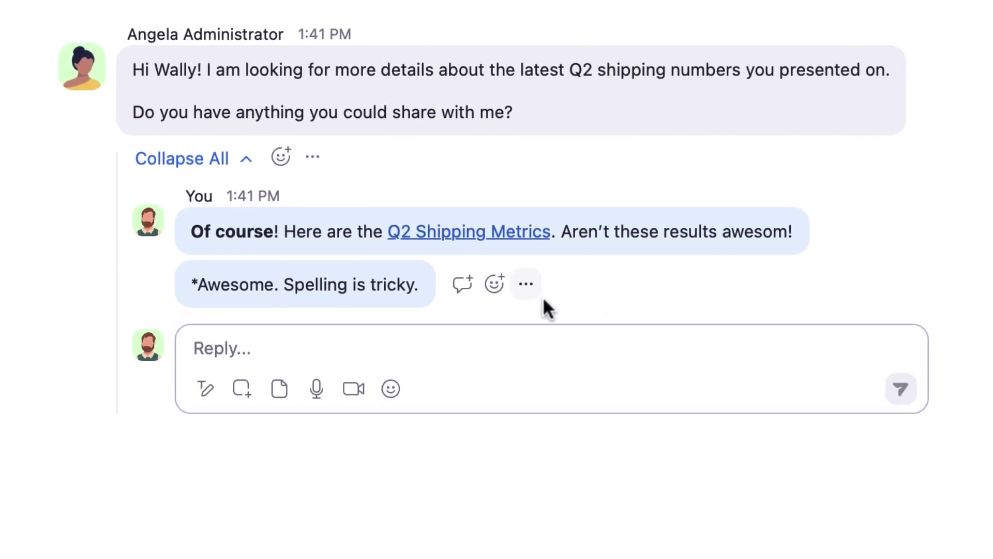
pyautogui.click(525, 287)
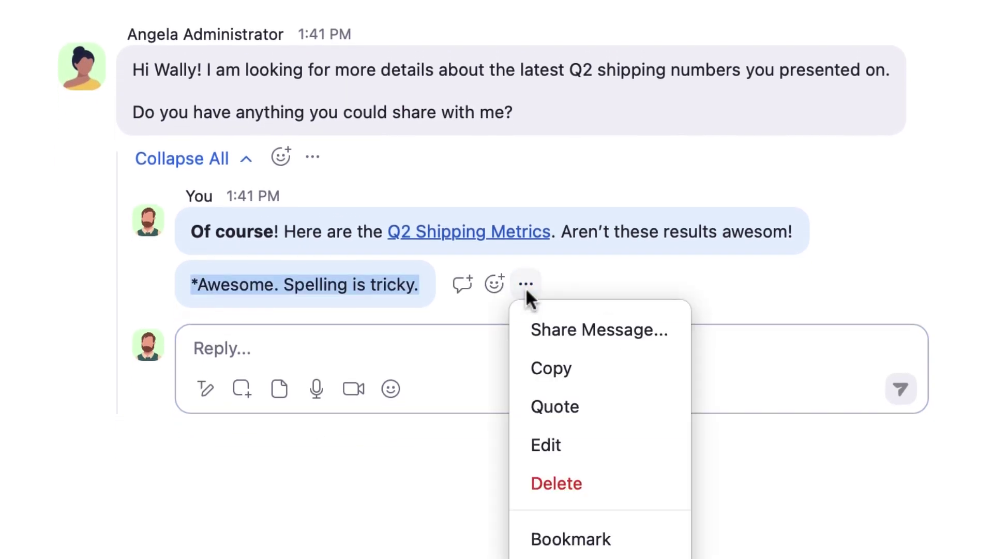
pyautogui.click(601, 490)
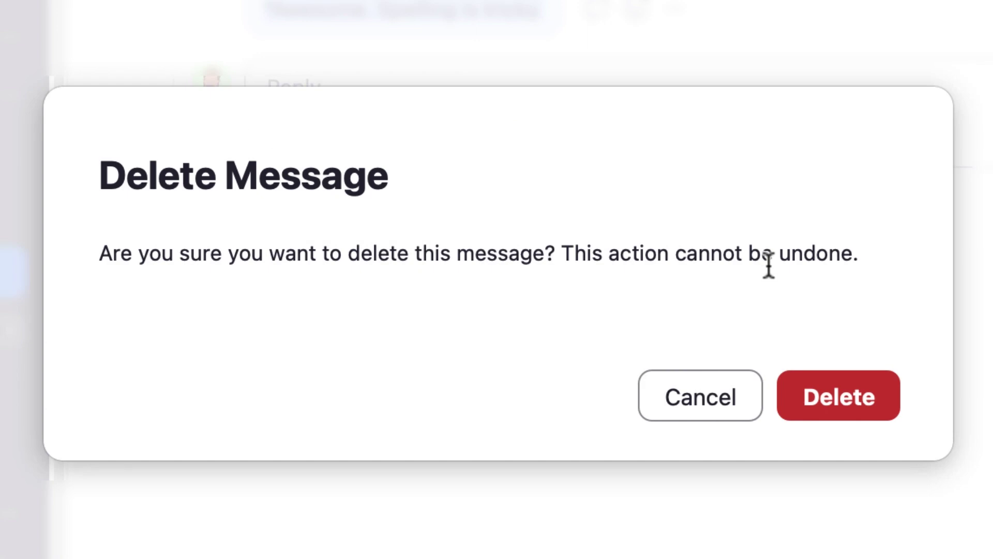
# Step: Confirm deleting the correction, then edit the first reply so 'awesom!' reads 'awesome!'
pyautogui.click(845, 401)
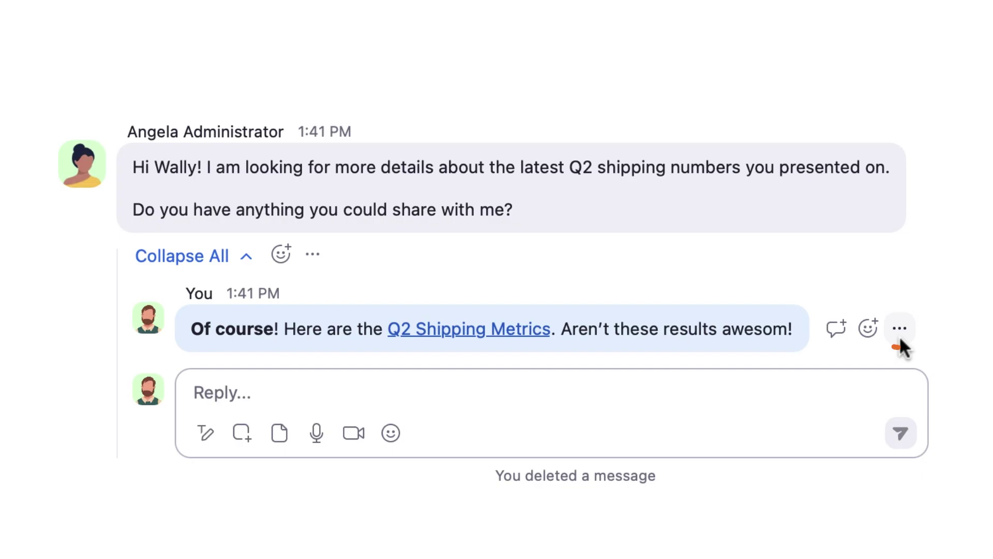
pyautogui.click(900, 331)
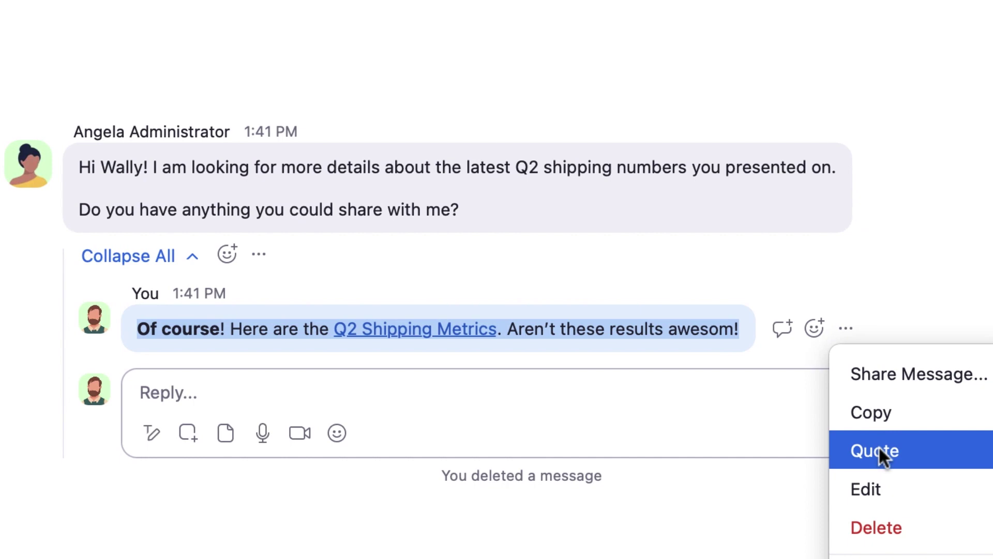
pyautogui.click(877, 488)
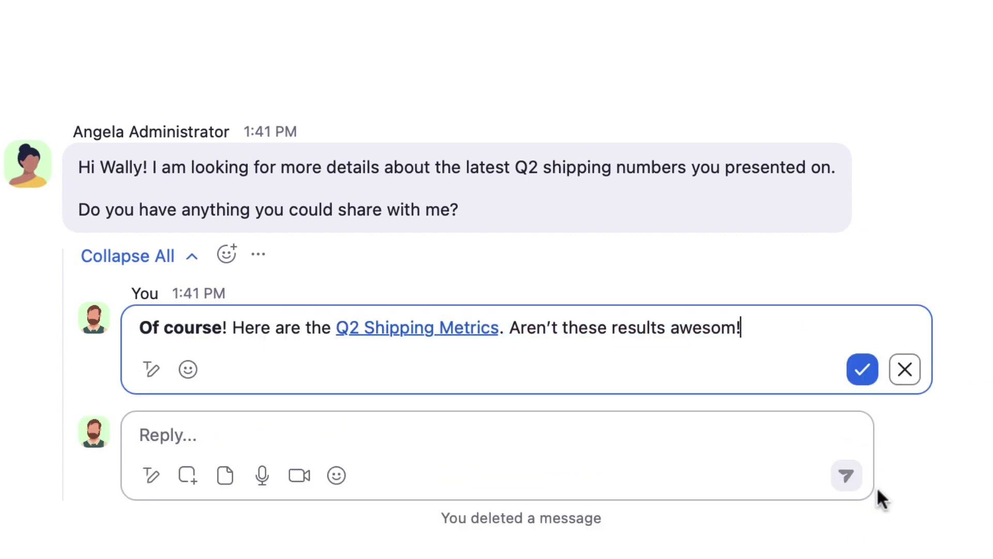
pyautogui.press('Left')
pyautogui.write('e')
pyautogui.press('Return')
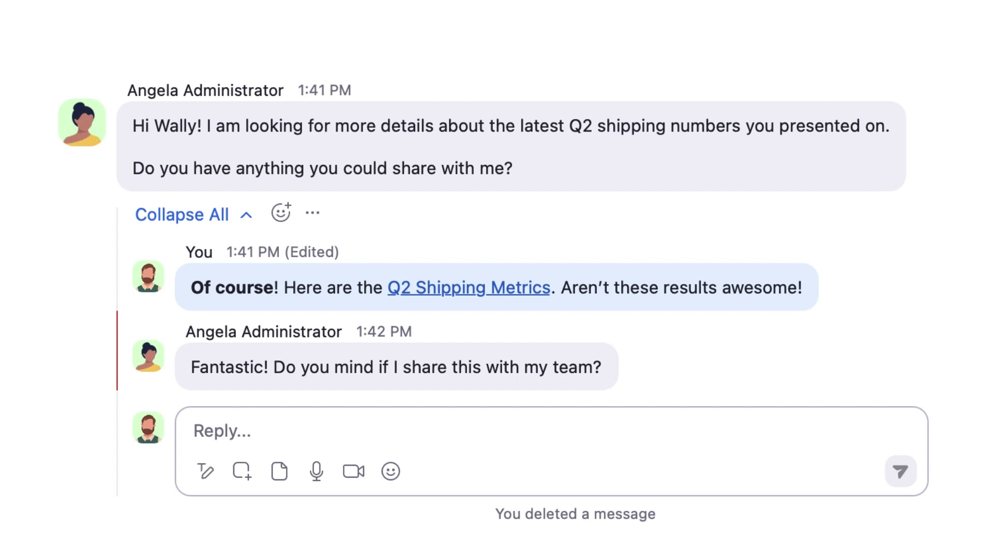
# Step: Send the cat GIF from the GIF picker as a reply in the thread
pyautogui.click(598, 463)
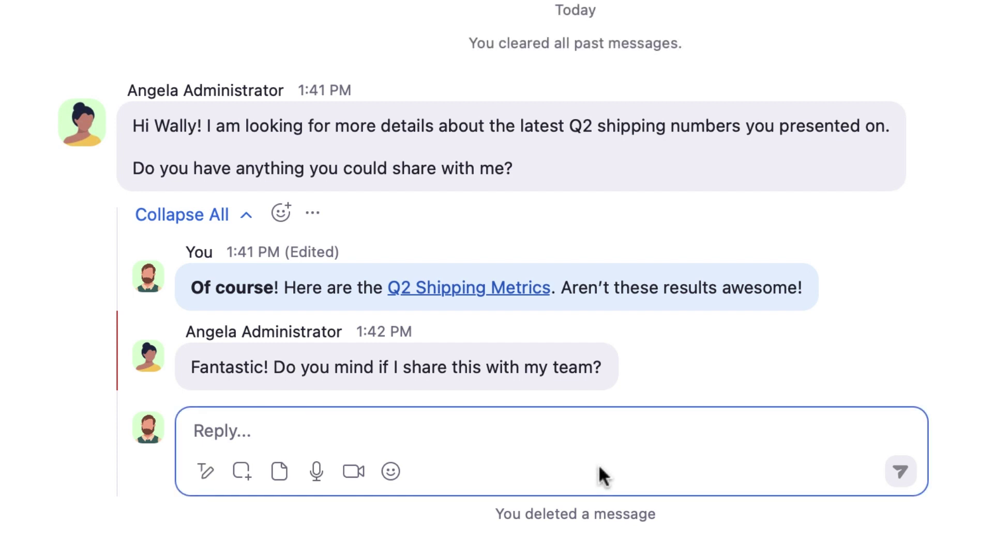
pyautogui.click(390, 471)
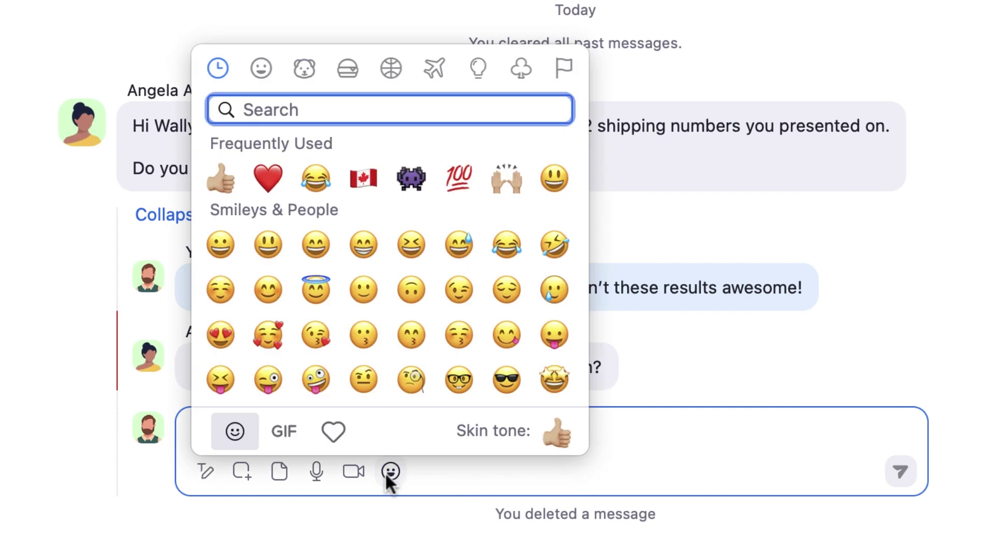
pyautogui.click(293, 432)
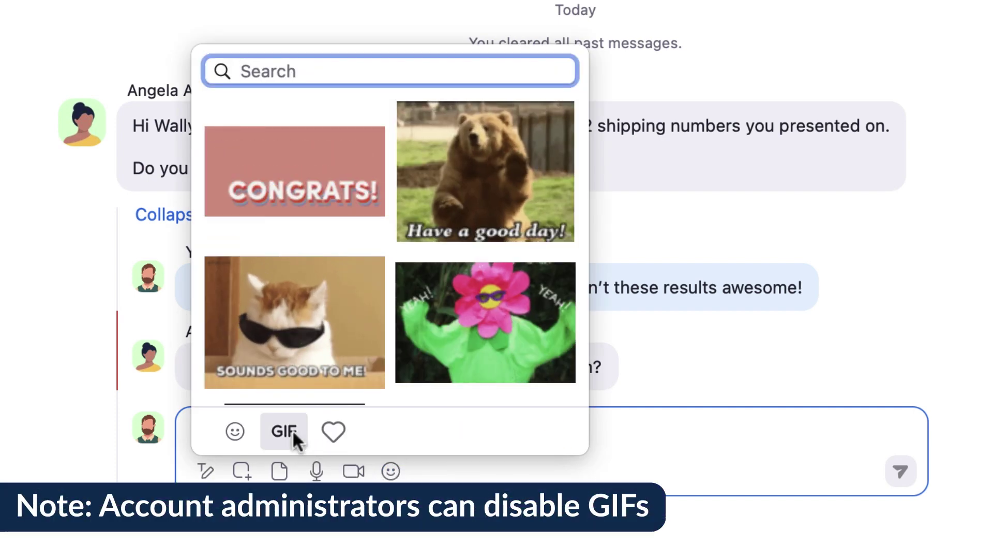
pyautogui.click(348, 331)
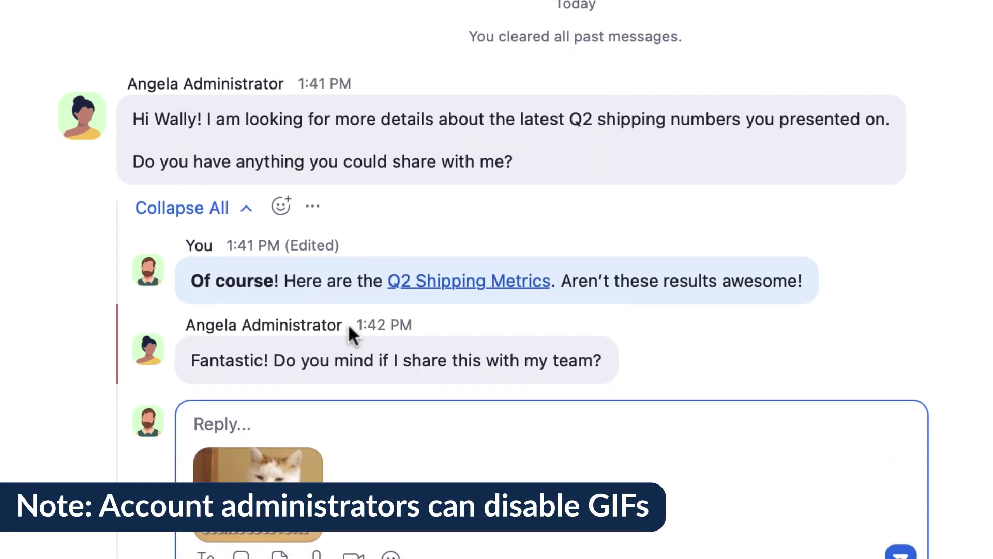
pyautogui.press('Return')
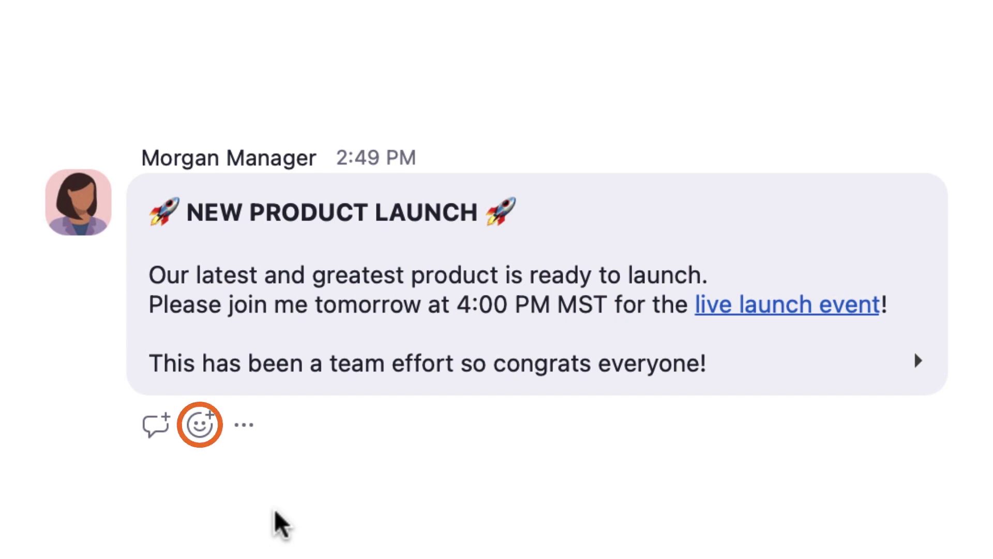
# Step: Give the launch announcement a heart reaction and add your own rocket and star reactions
pyautogui.click(198, 424)
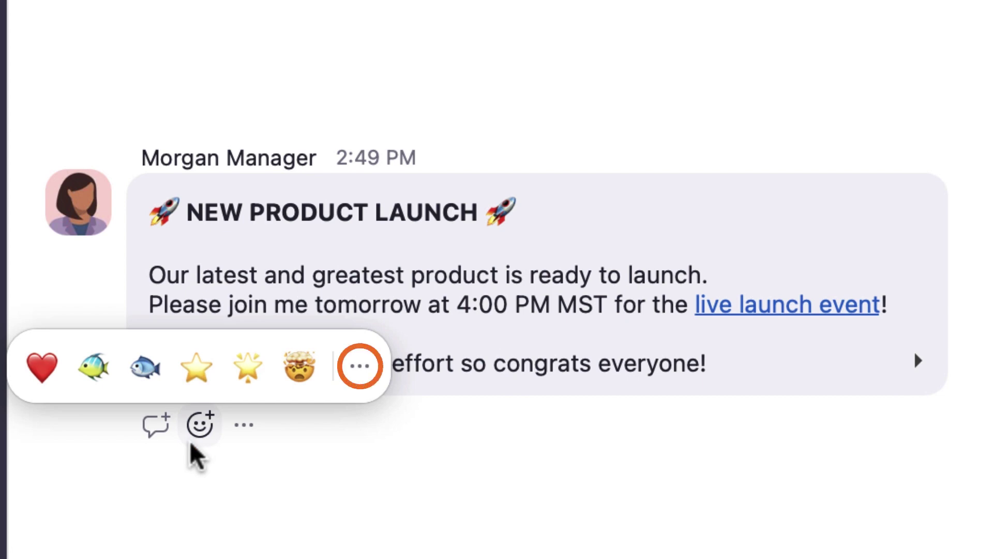
pyautogui.click(365, 374)
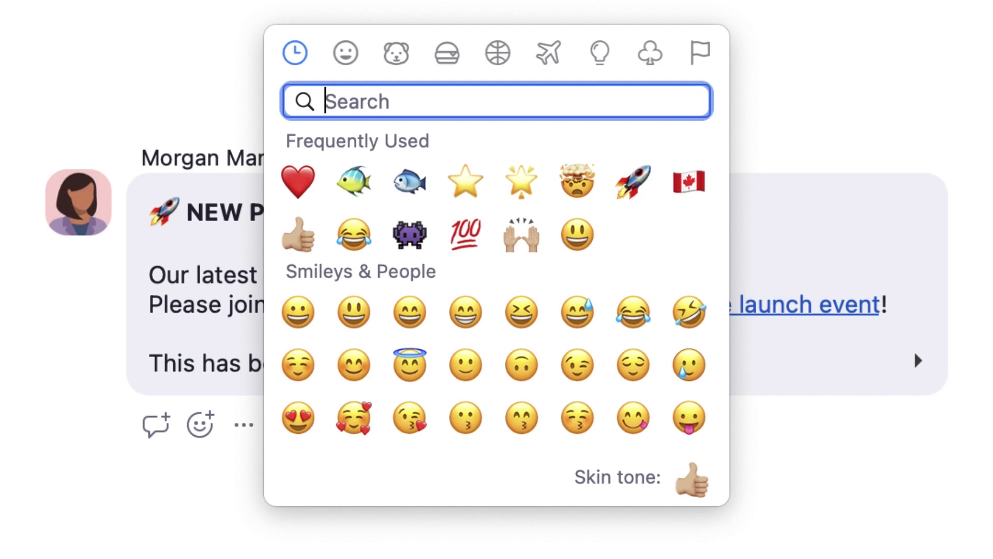
pyautogui.press('Escape')
pyautogui.moveTo(208, 436)
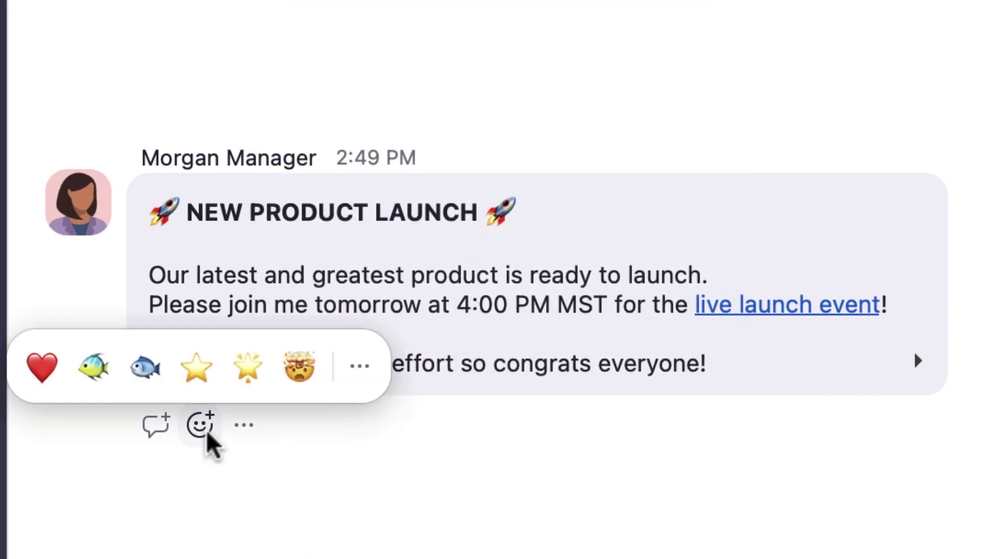
pyautogui.click(40, 367)
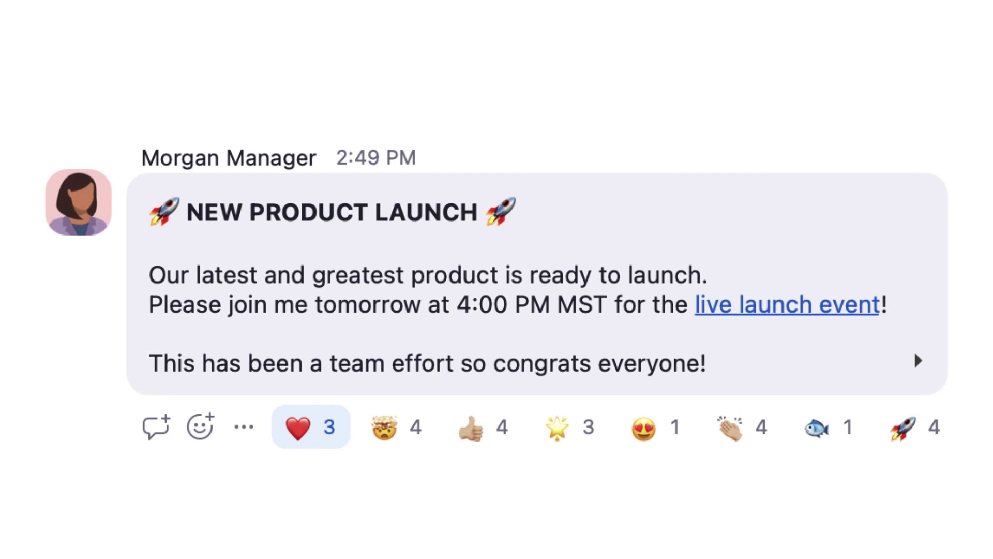
pyautogui.click(902, 458)
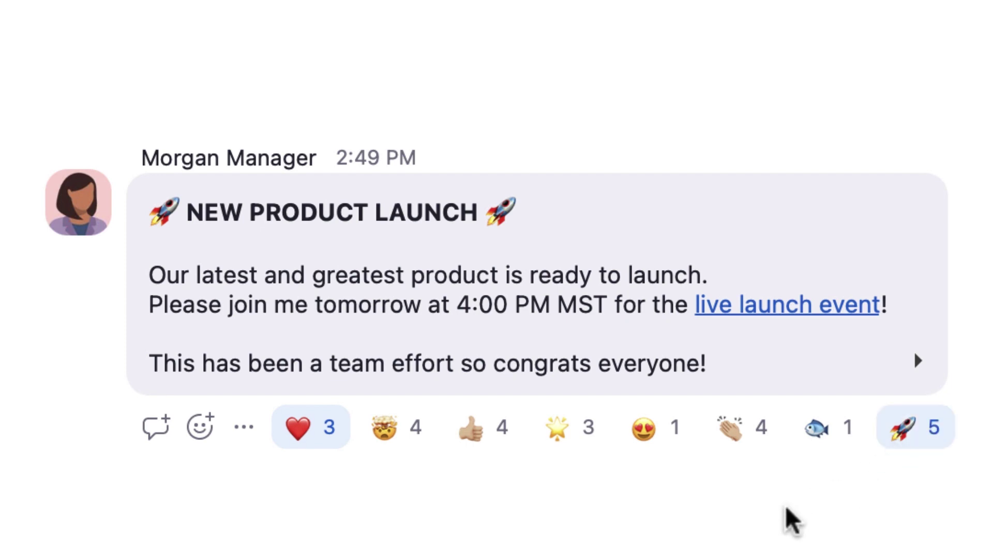
pyautogui.moveTo(578, 457)
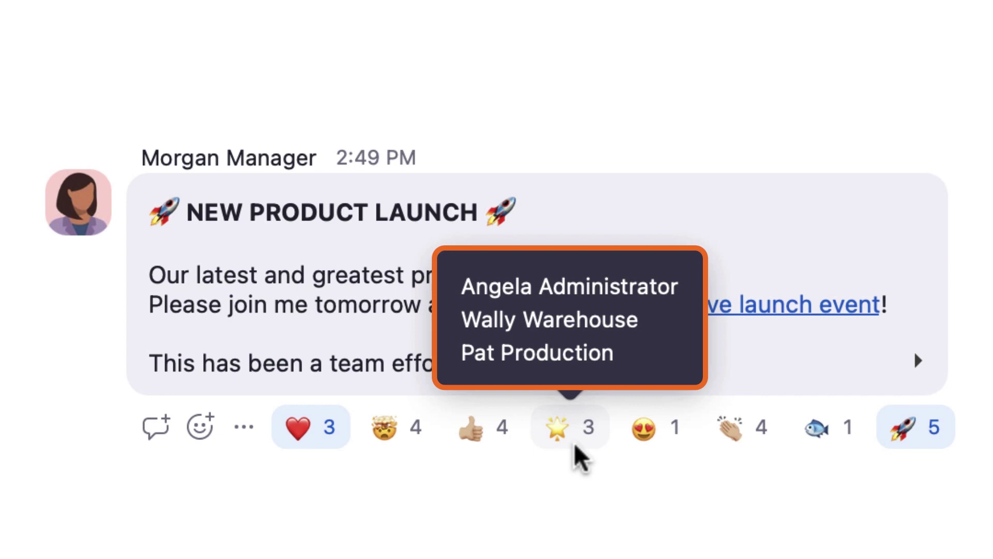
pyautogui.click(576, 446)
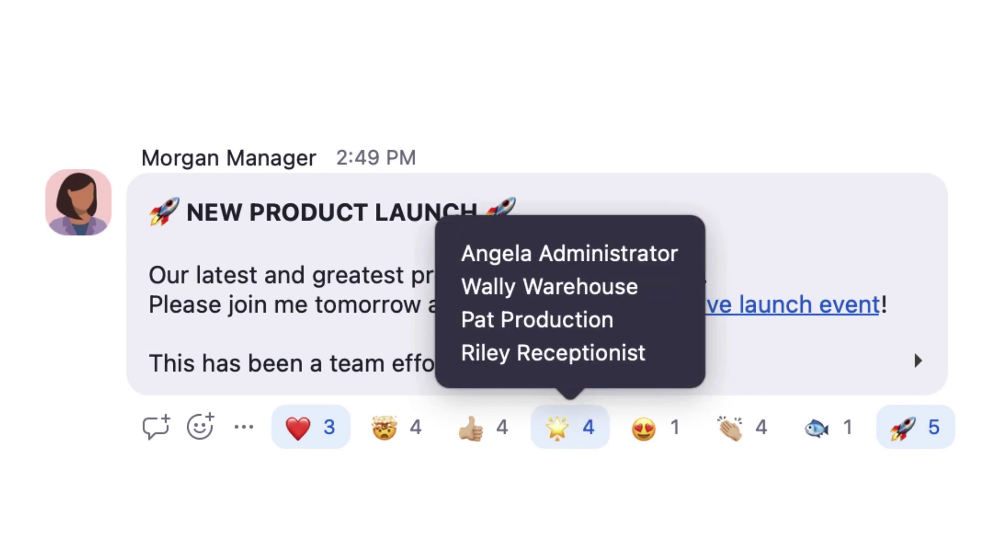
pyautogui.moveTo(834, 448)
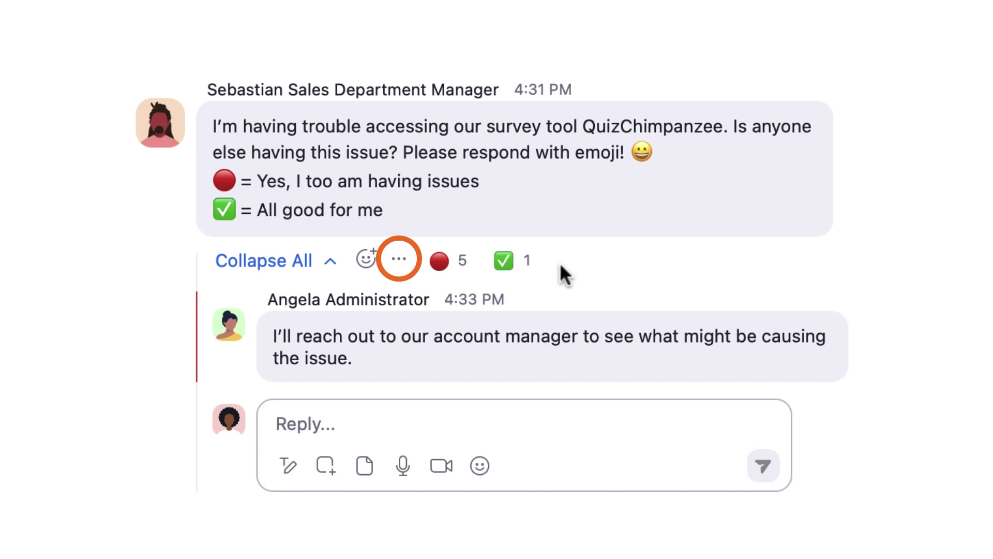
# Step: Follow the QuizChimpanzee access message via its More Actions menu
pyautogui.click(406, 270)
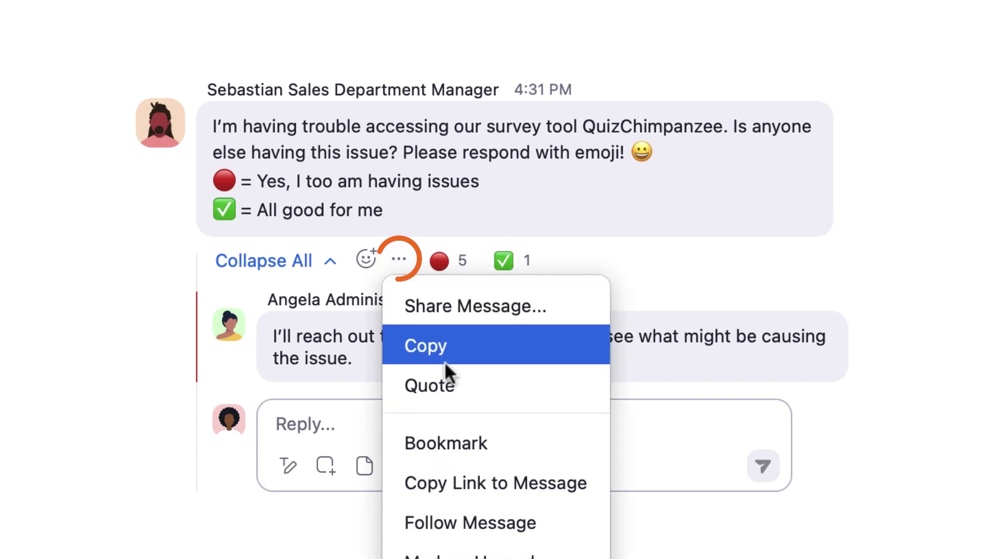
pyautogui.click(484, 523)
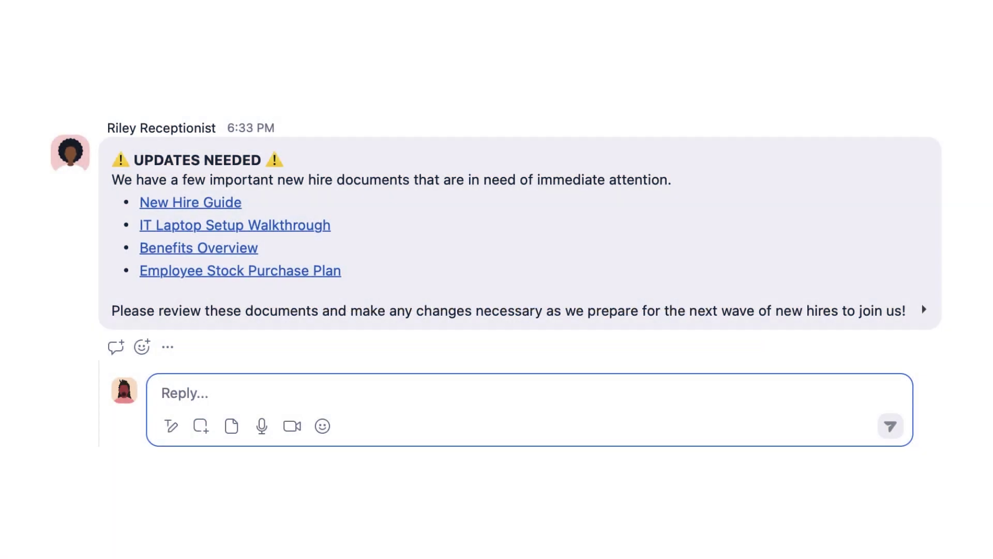
# Step: Reply 'I can take a look at these later this week!' and mark the post unread
pyautogui.write('I can take a look at these later this week!')
pyautogui.press('Return')
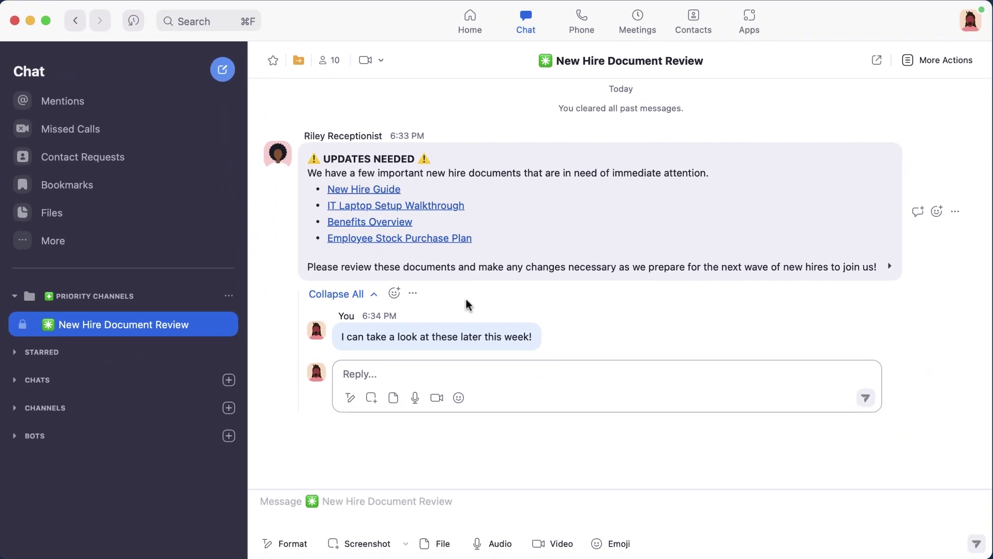
pyautogui.click(412, 294)
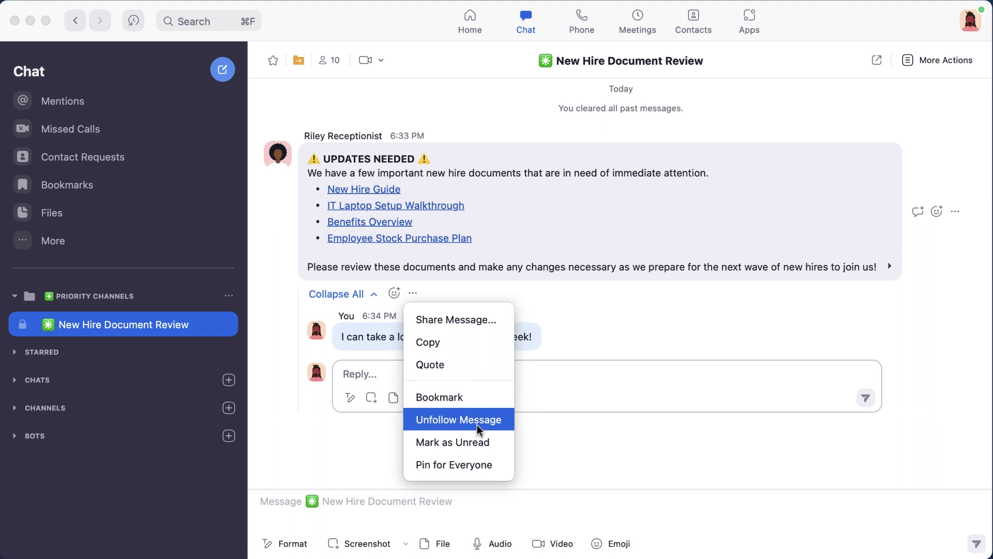
pyautogui.click(477, 444)
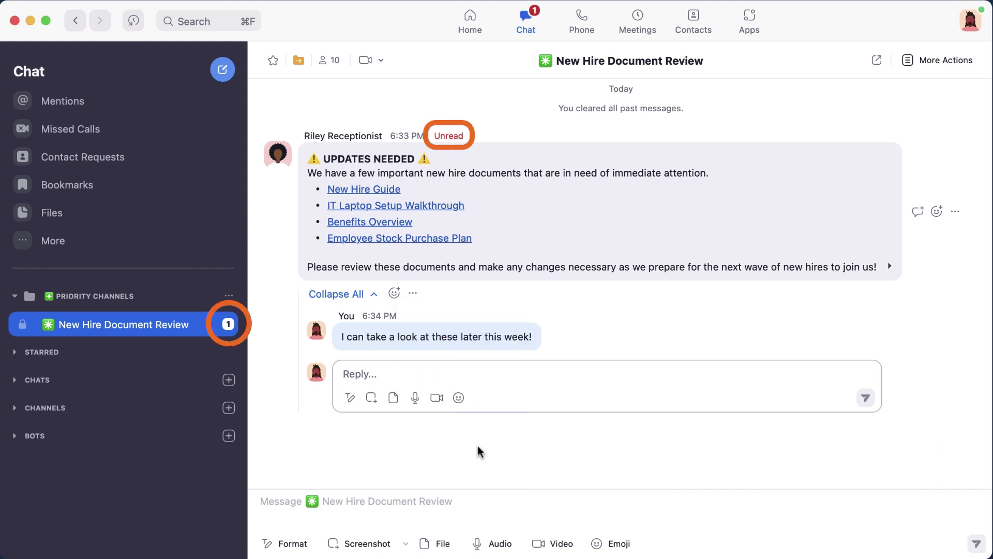
# Step: Bookmark the UPDATES NEEDED post and view it in the Bookmarks list
pyautogui.click(414, 292)
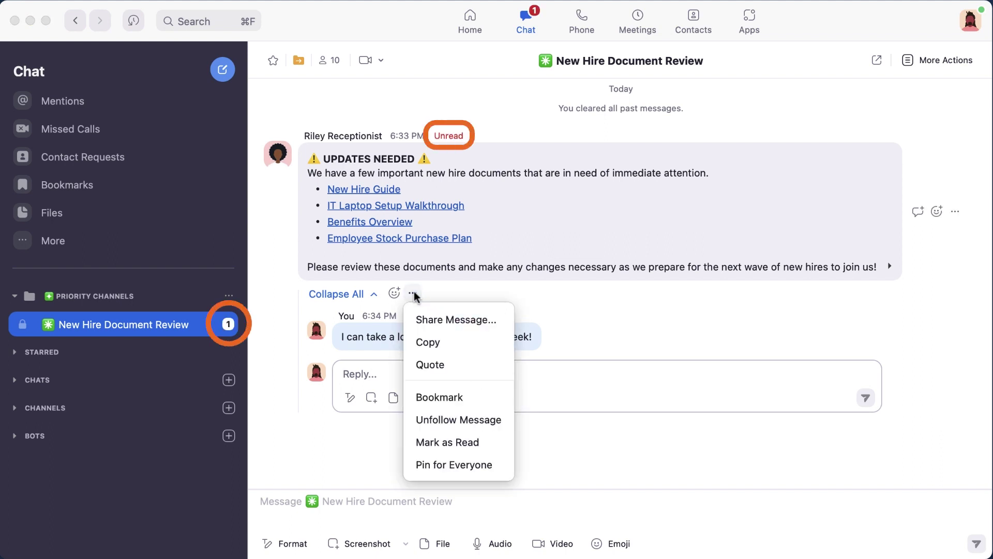
pyautogui.click(457, 398)
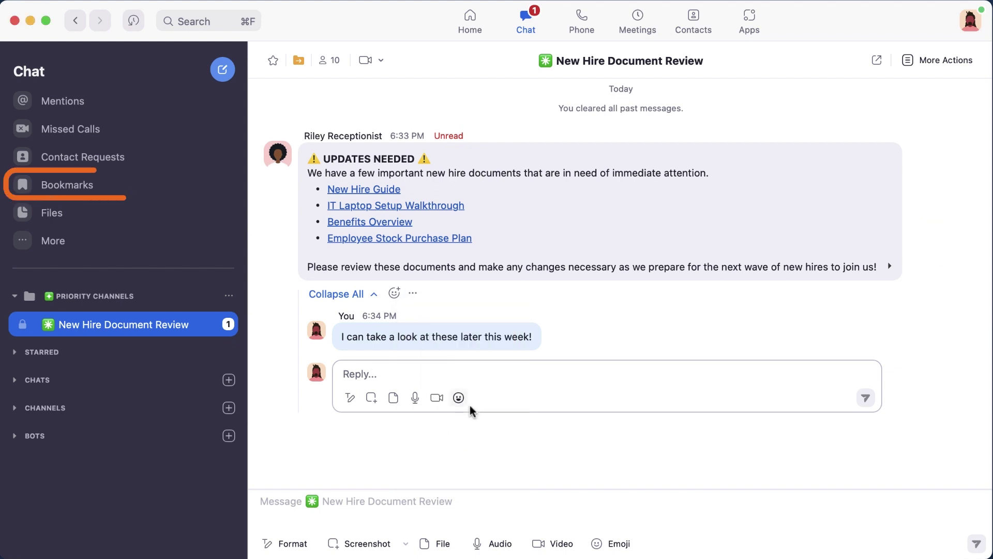
pyautogui.click(176, 198)
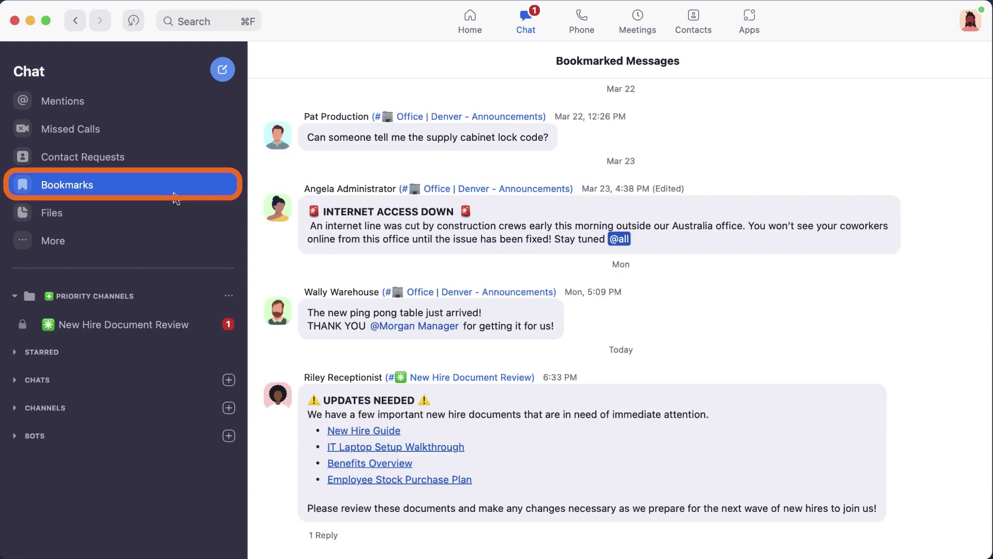
pyautogui.moveTo(604, 334)
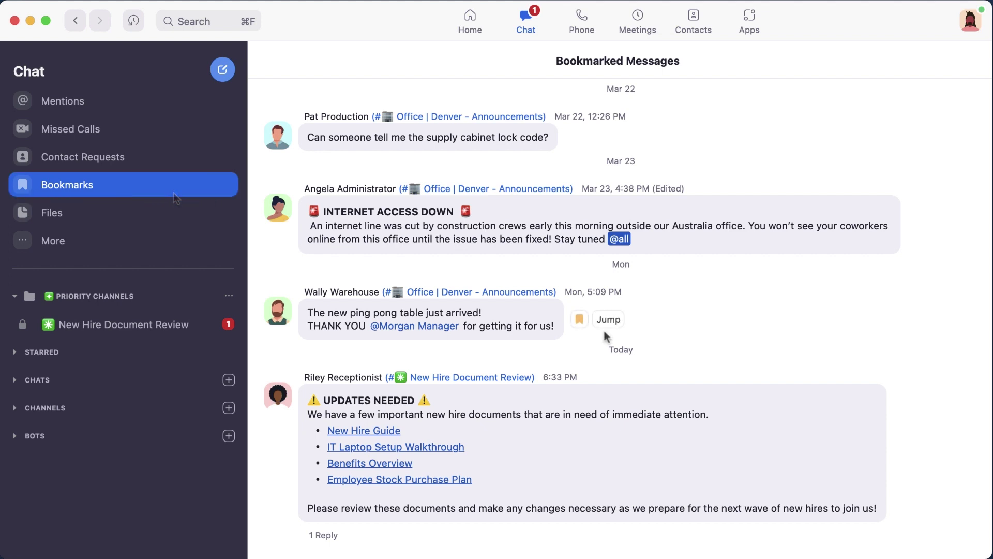
pyautogui.moveTo(809, 406)
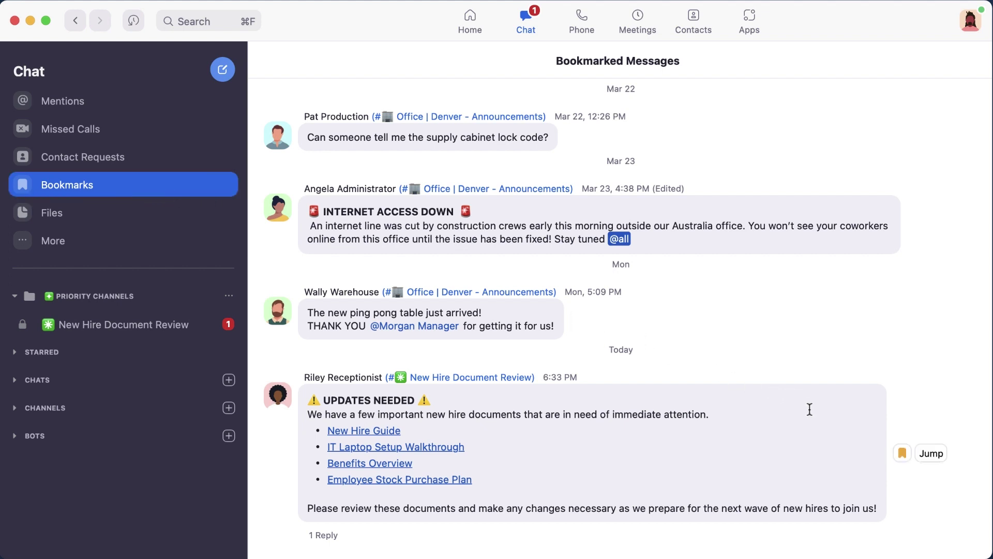